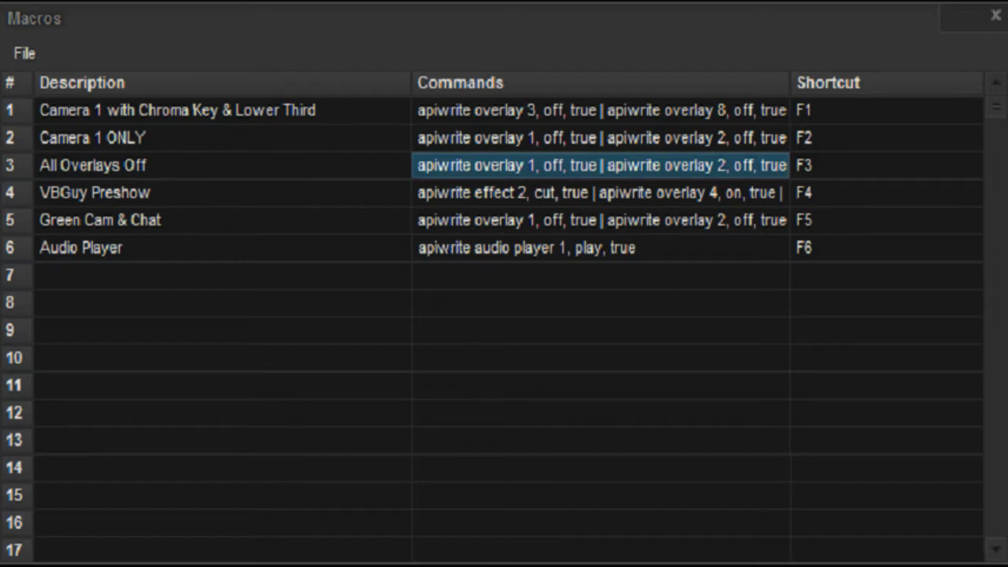
- Review the command list of the "Camera 1 with Chroma Key & Lower Third" macro in the Editor, leaving the commands unedited
left_click(599, 111)
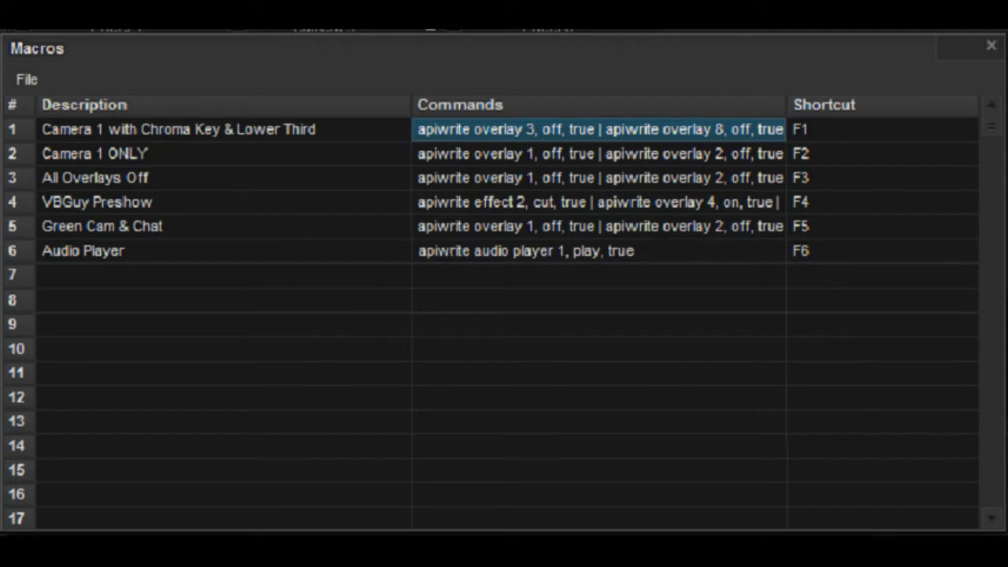
key("Escape")
right_click(460, 132)
left_click(511, 147)
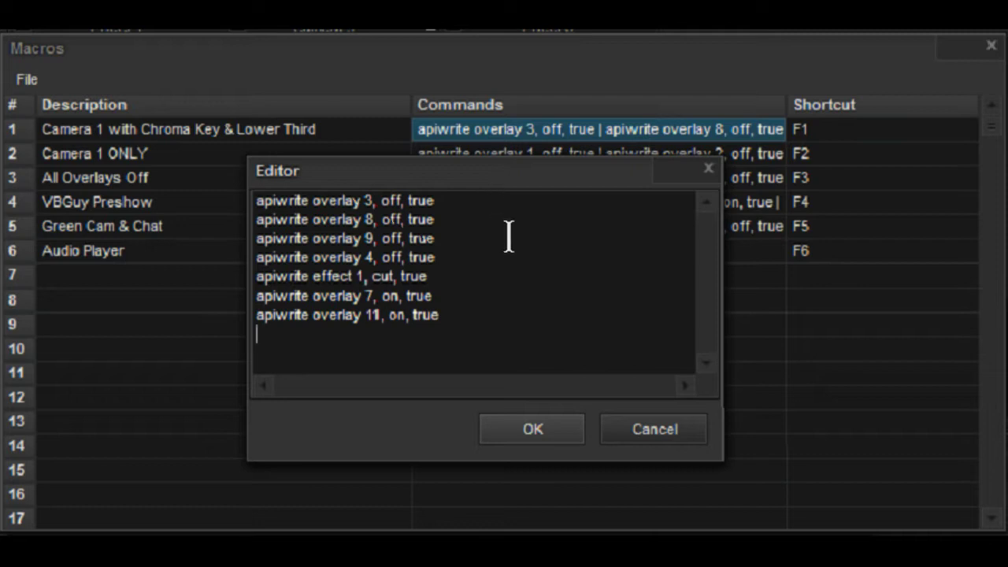
left_click(529, 427)
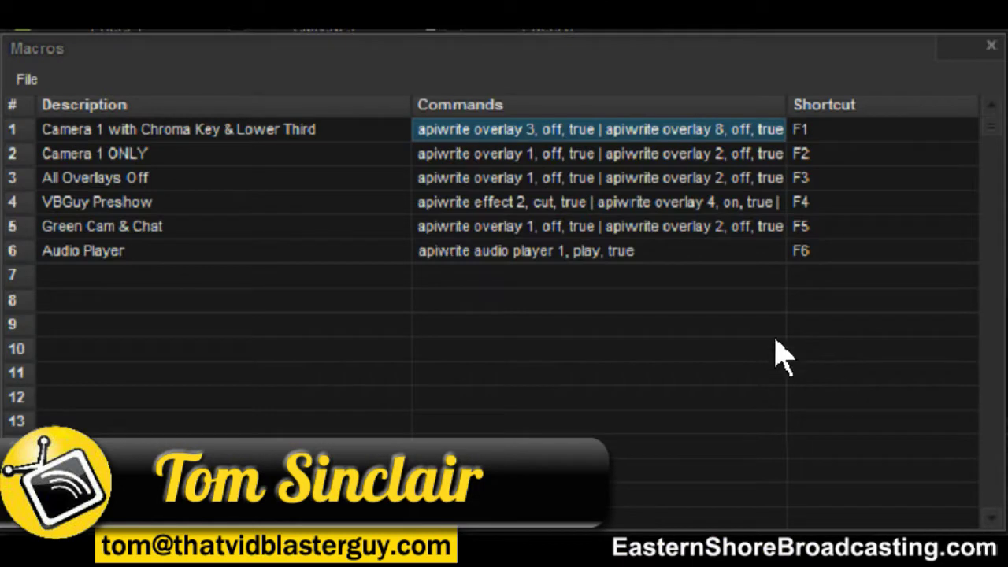
right_click(575, 137)
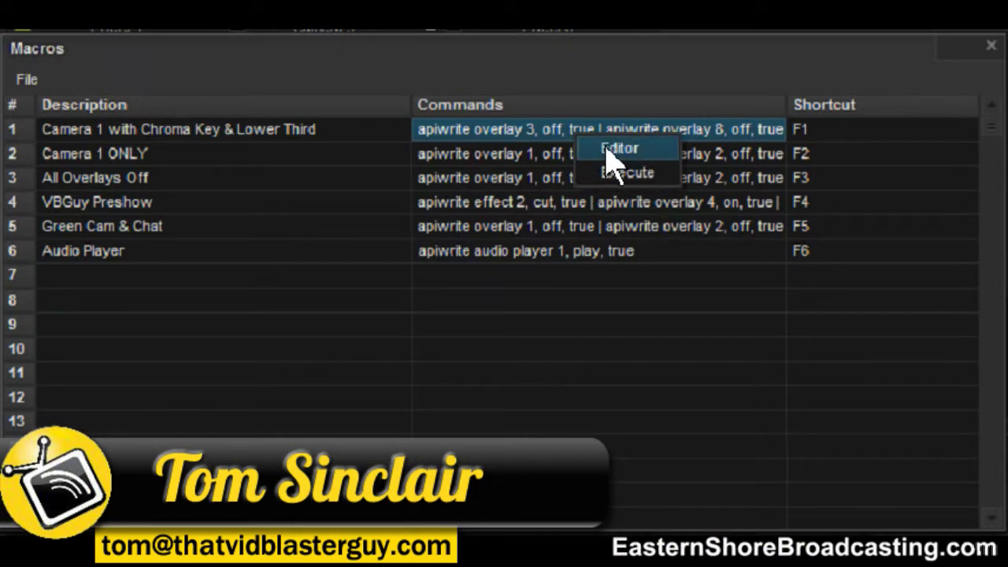
left_click(611, 150)
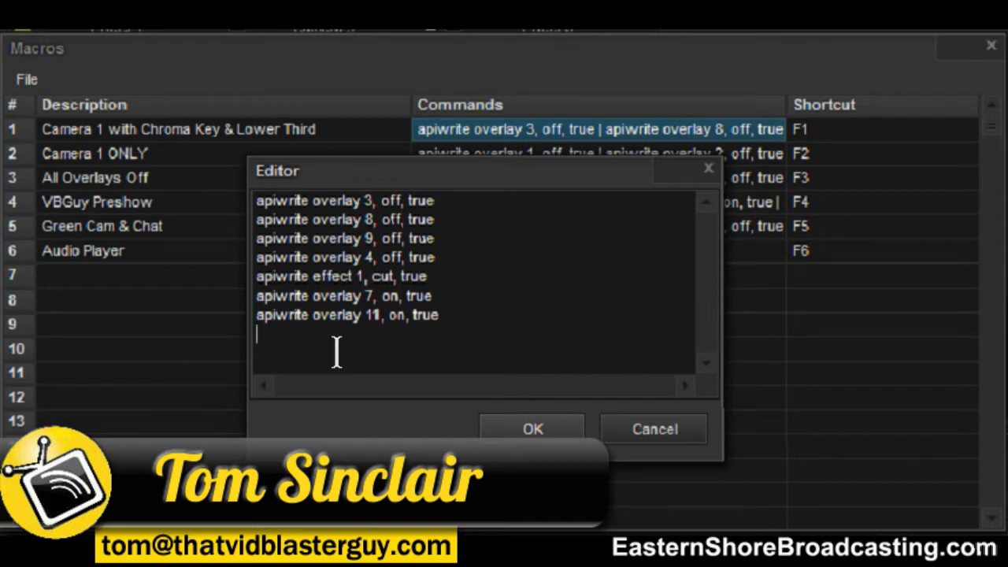
left_click(654, 430)
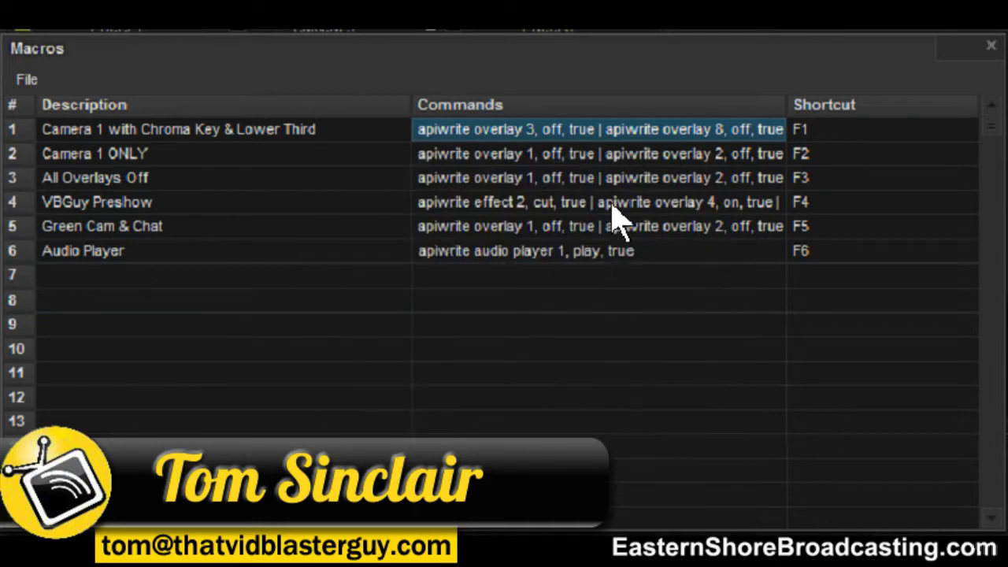
- Read through the full command list of the "Camera 1 ONLY" macro in the Editor, then close it
left_click(566, 162)
right_click(562, 160)
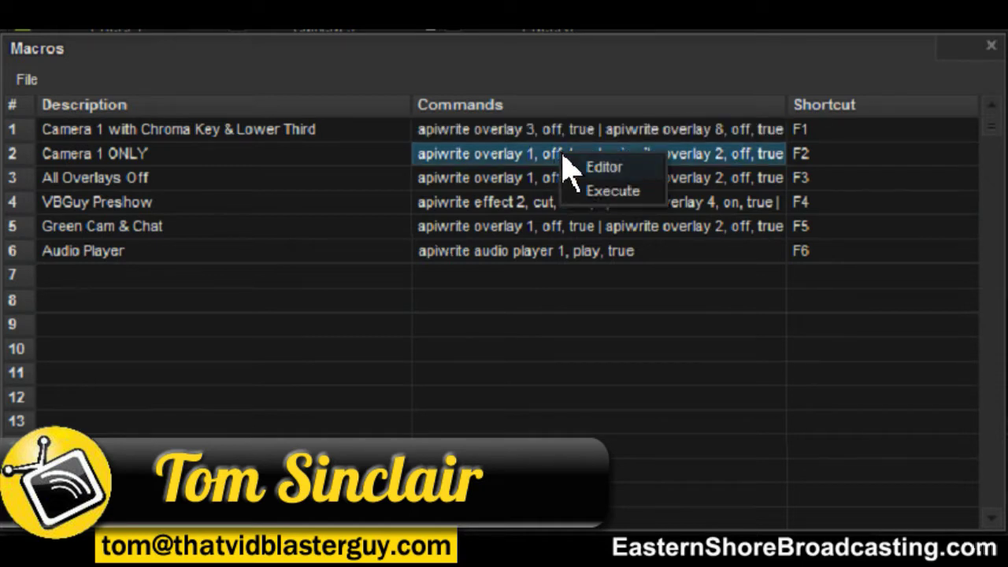
left_click(613, 169)
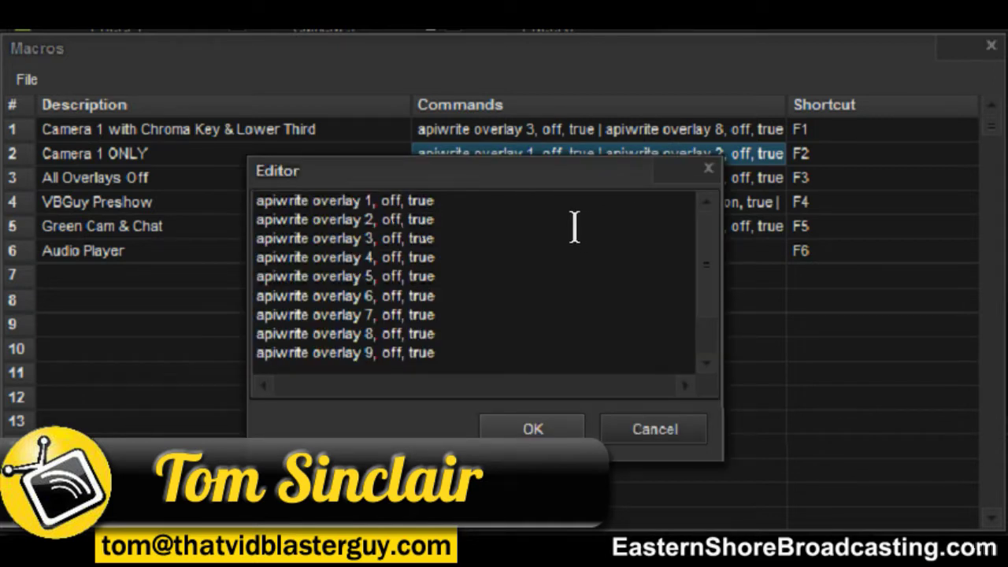
left_click(707, 365)
left_click(706, 365)
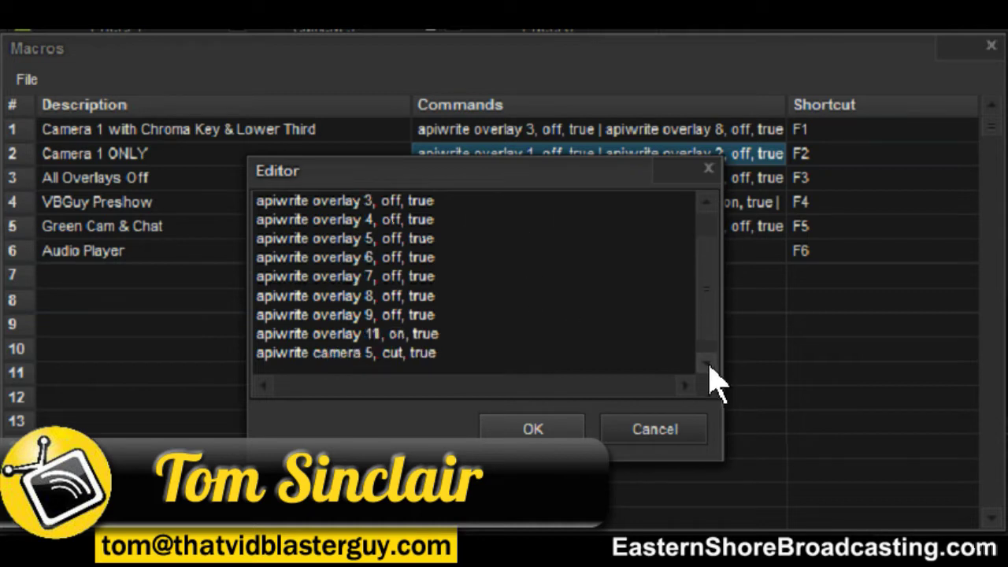
left_click(707, 365)
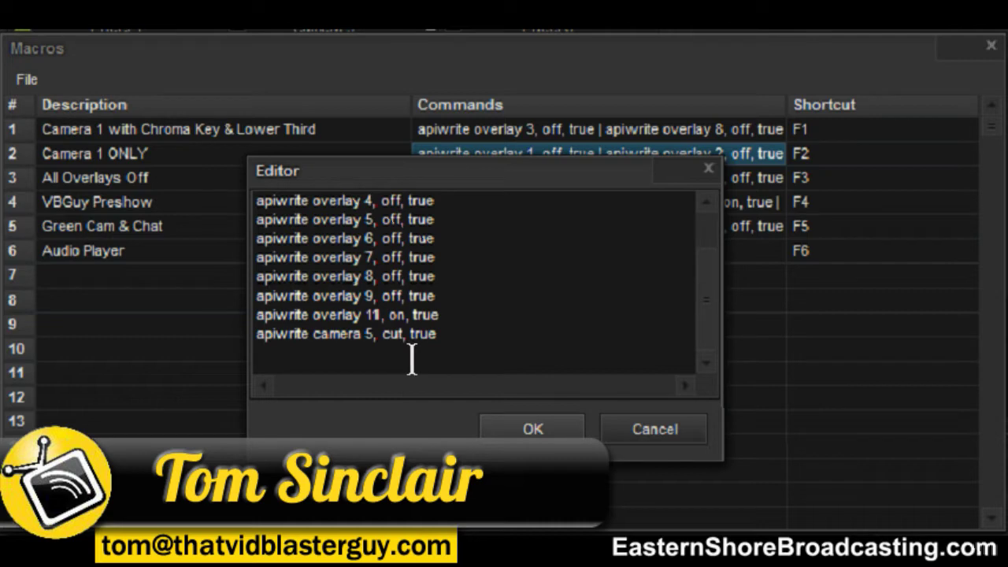
left_click(533, 430)
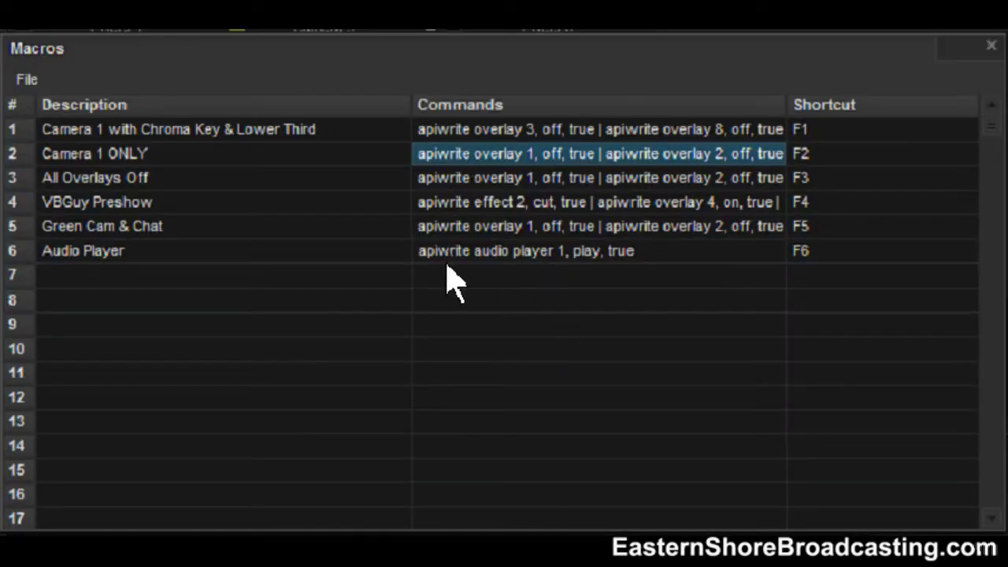
double_click(462, 154)
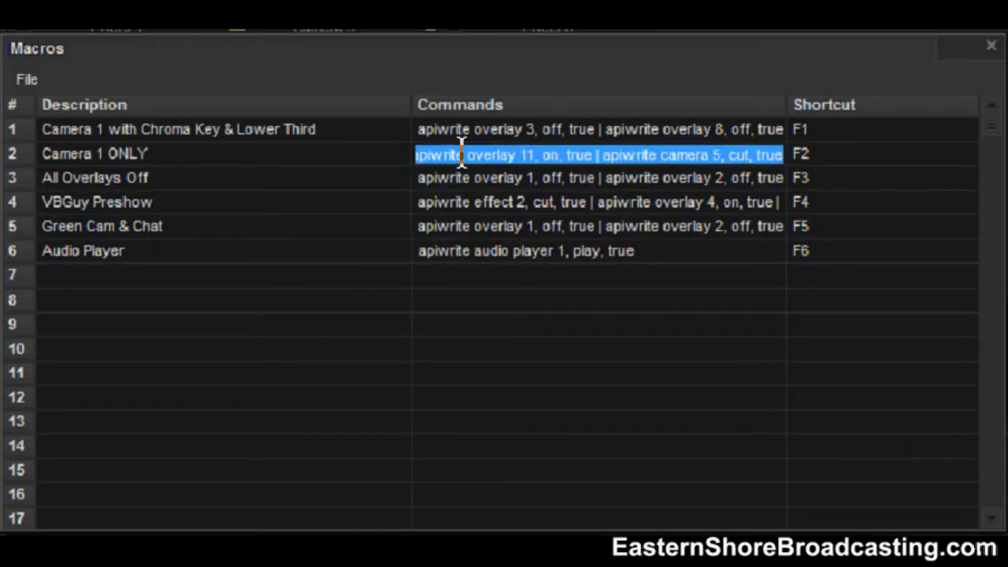
right_click(461, 155)
left_click(340, 291)
- Reopen the "Camera 1 ONLY" macro in the Editor and examine its overlay 11 and camera 5 command lines
left_click(450, 156)
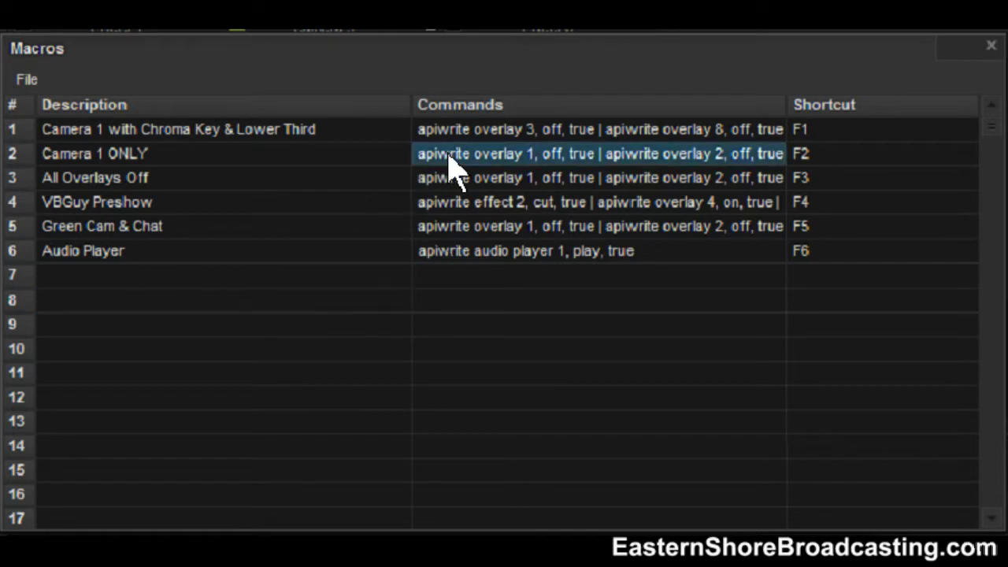
right_click(450, 155)
left_click(490, 167)
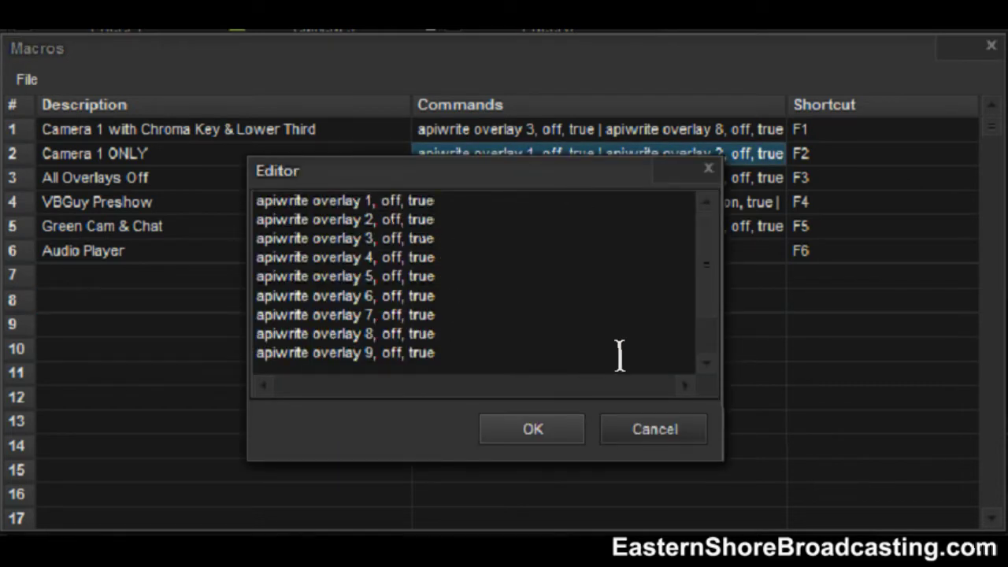
scroll(705, 364, "down", 3)
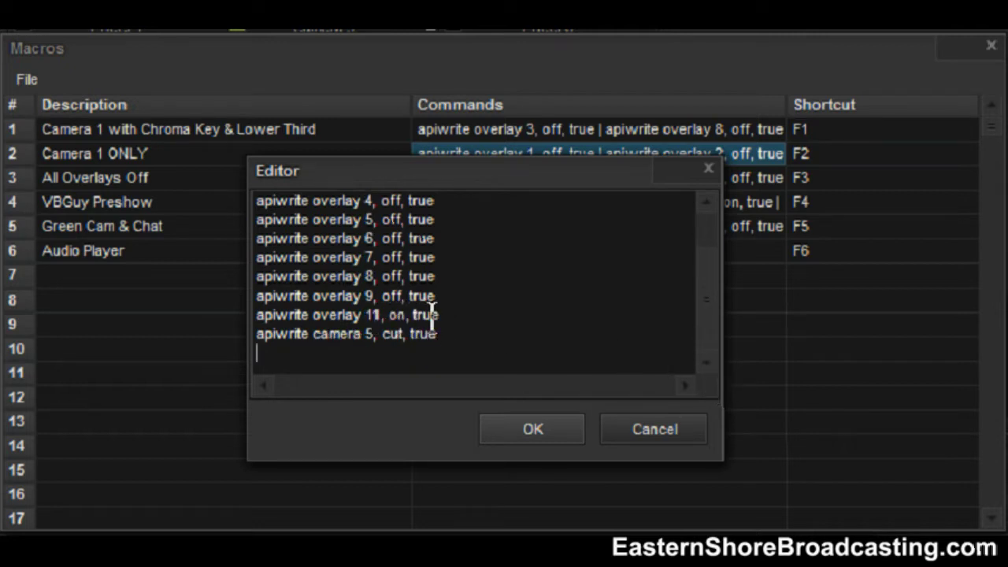
left_click_drag(441, 316, 258, 315)
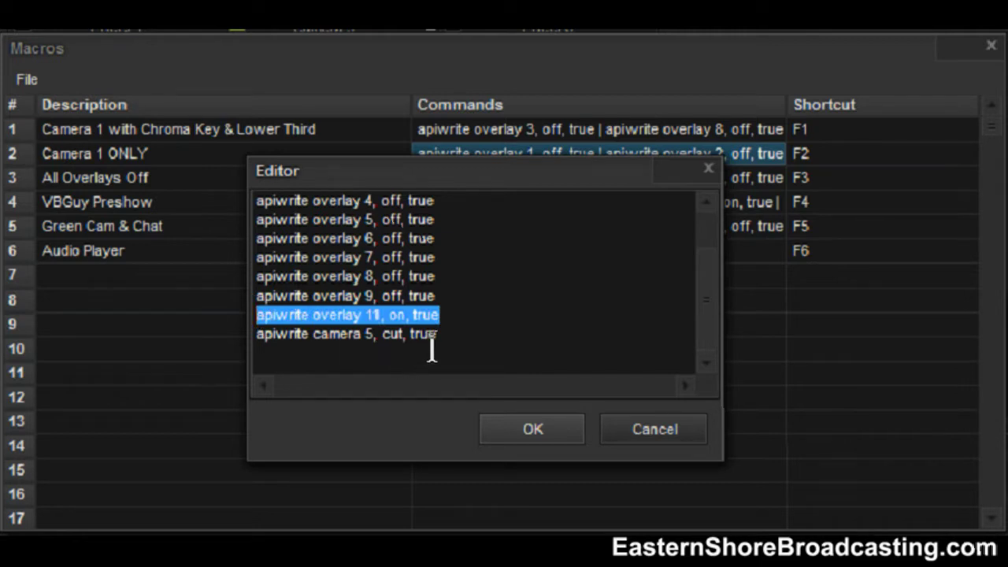
left_click_drag(441, 338, 260, 338)
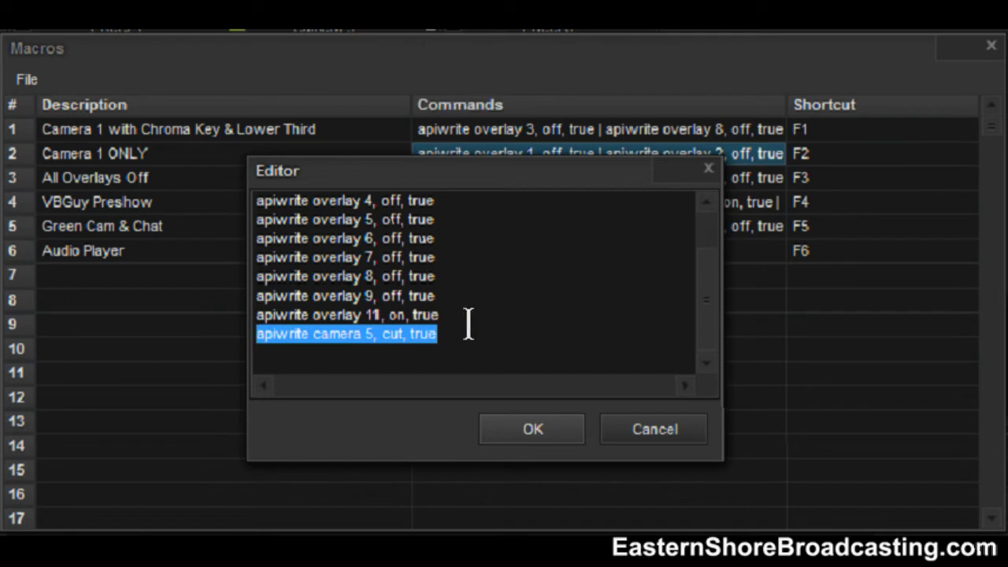
left_click(518, 318)
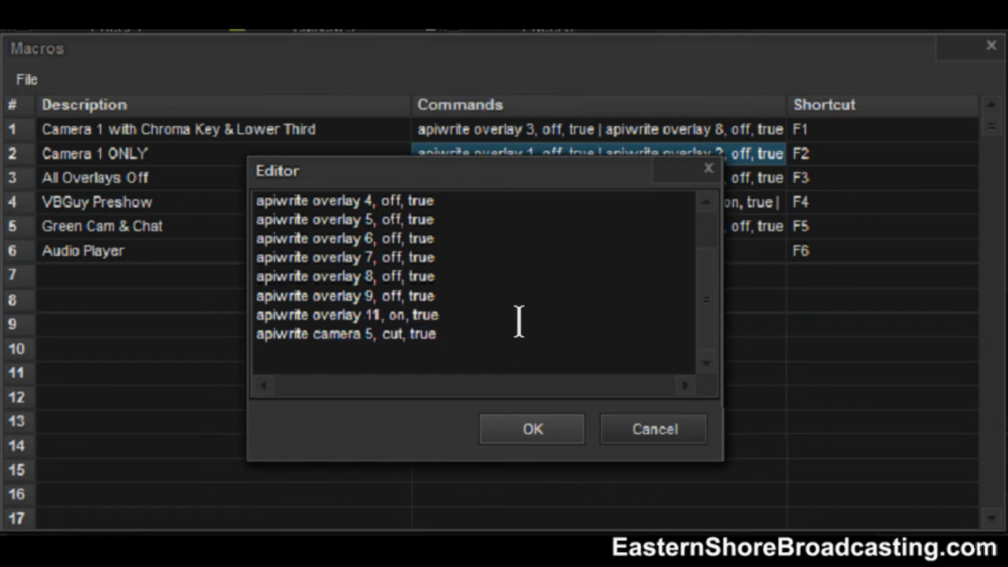
left_click(539, 434)
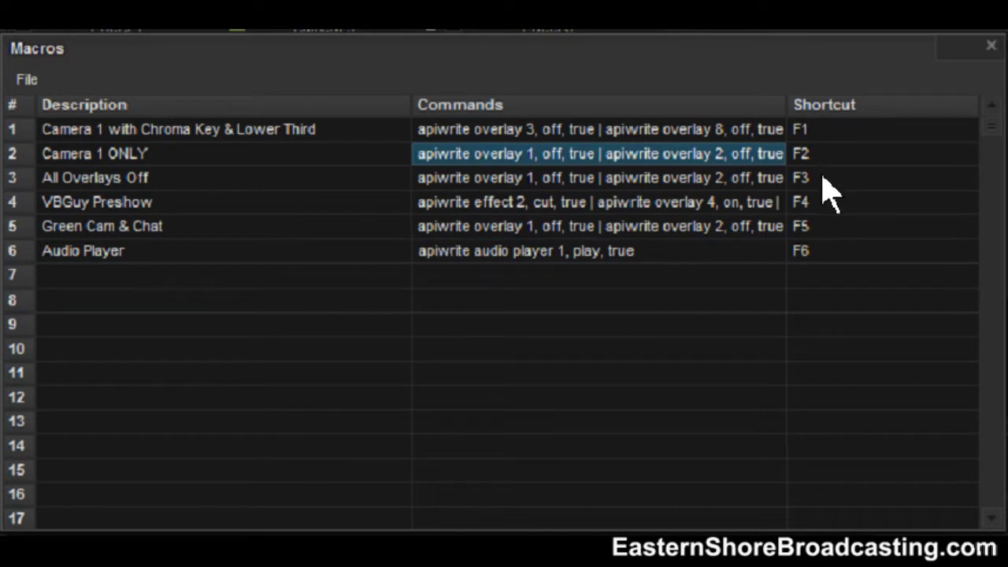
- Examine all overlay commands of the "All Overlays Off" macro in the Editor and close it without changes
left_click(573, 178)
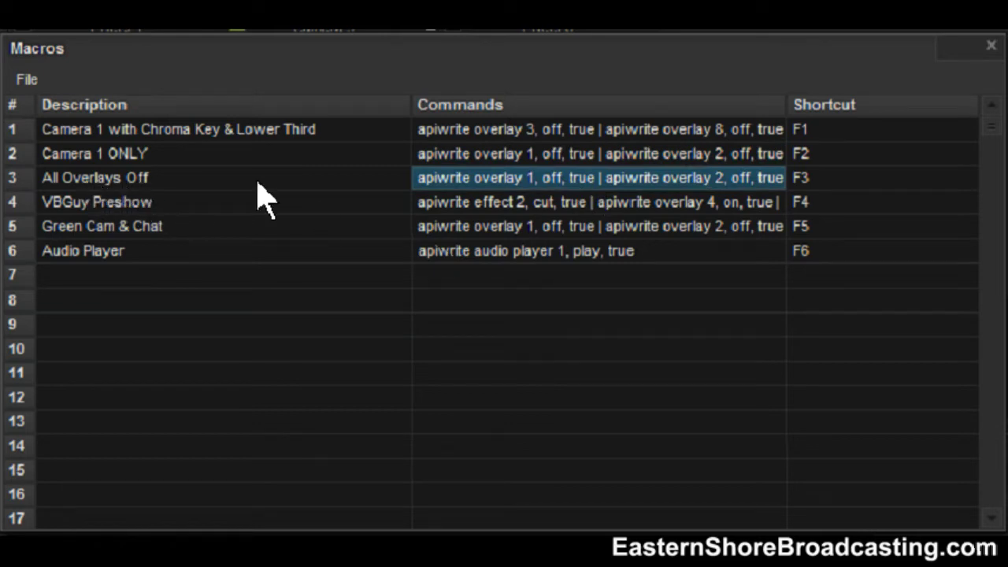
right_click(561, 179)
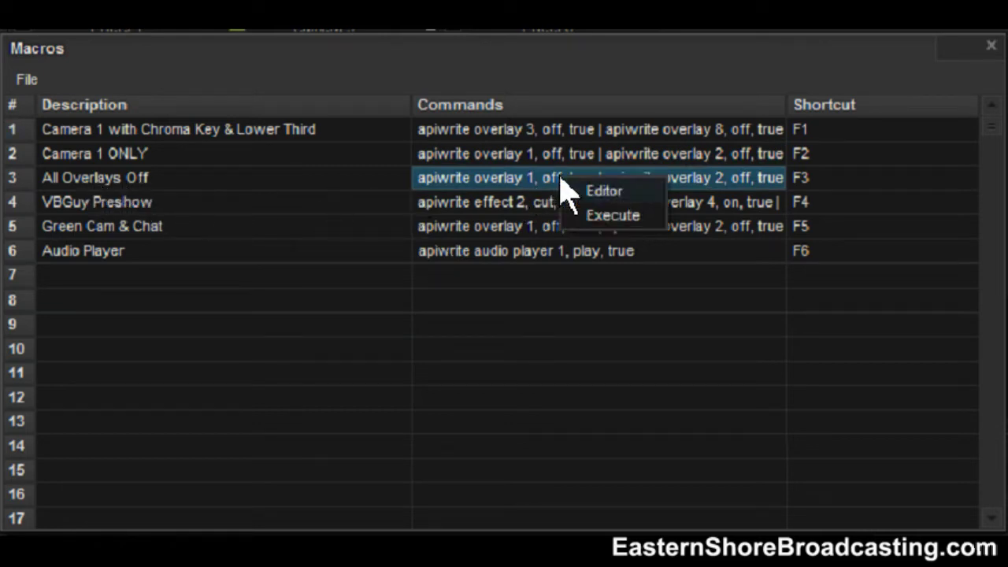
left_click(611, 201)
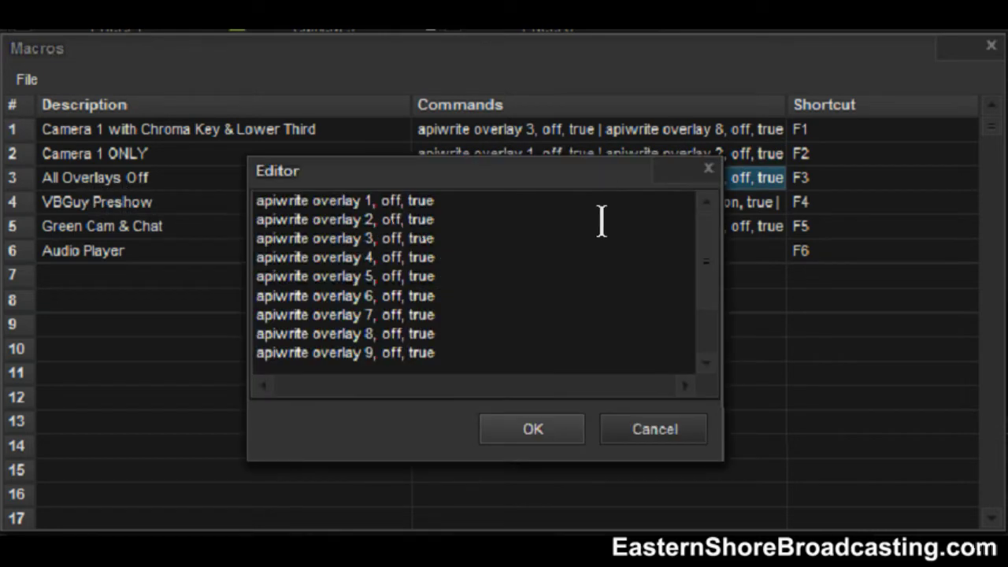
left_click(709, 362)
left_click(710, 363)
left_click(710, 362)
left_click(710, 362)
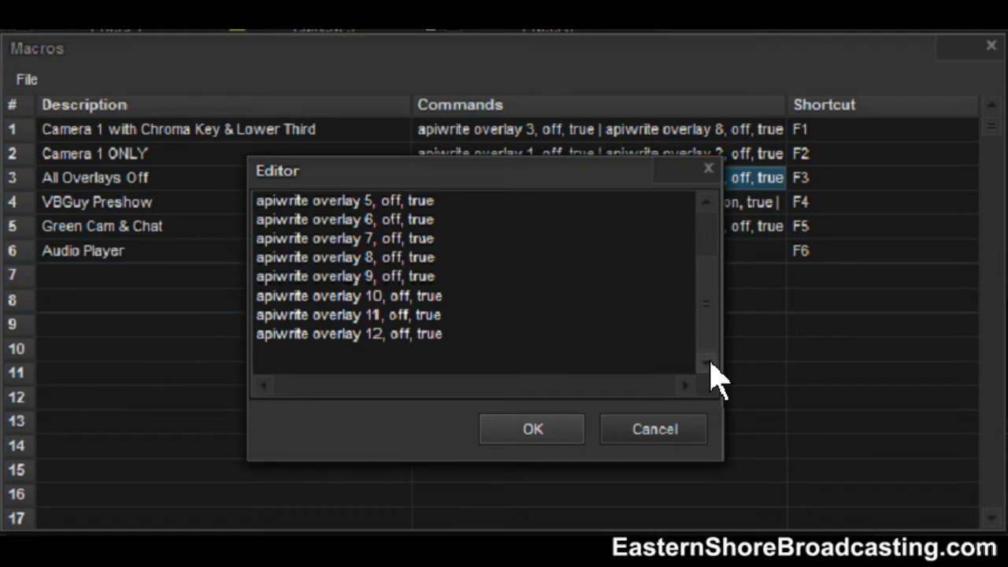
left_click(657, 431)
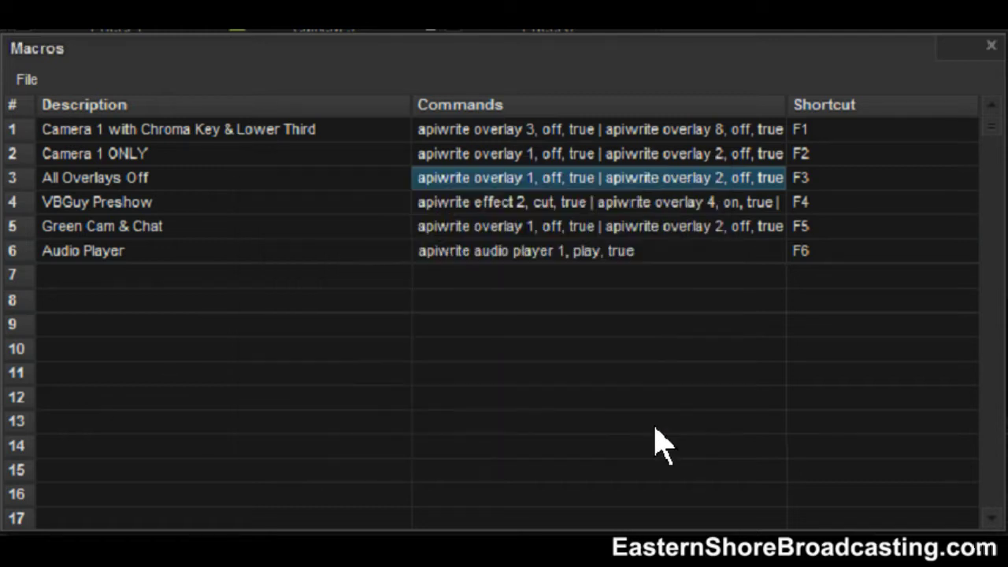
- Review the effect, overlay and audio player commands of the "VBGuy Preshow" macro in the Editor, then close it
left_click(564, 202)
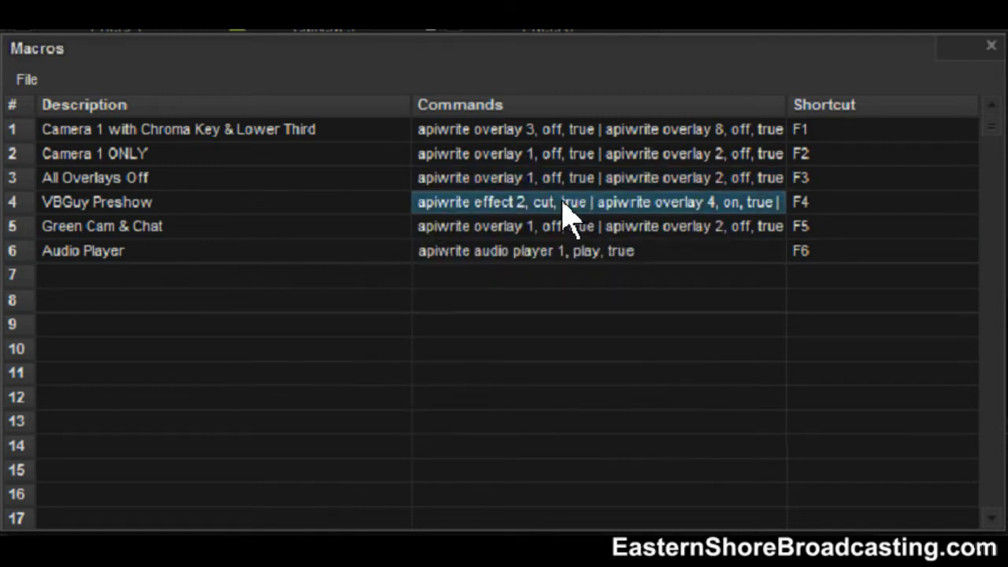
right_click(561, 206)
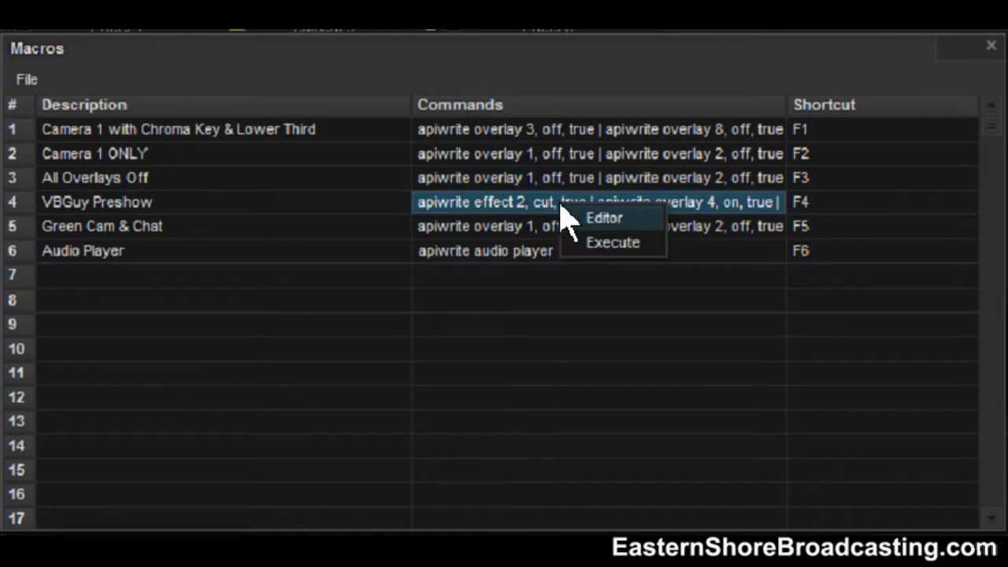
left_click(611, 220)
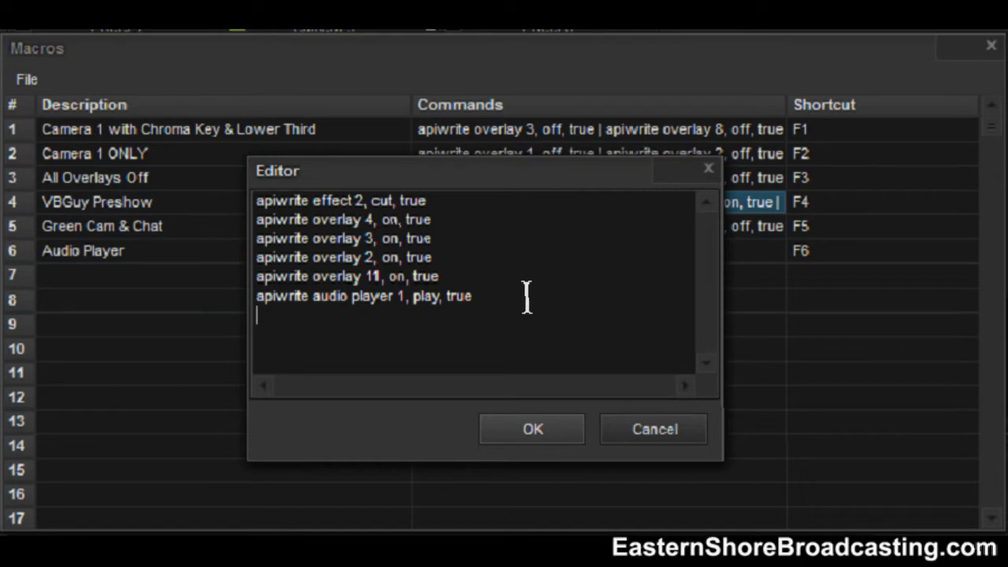
left_click(533, 430)
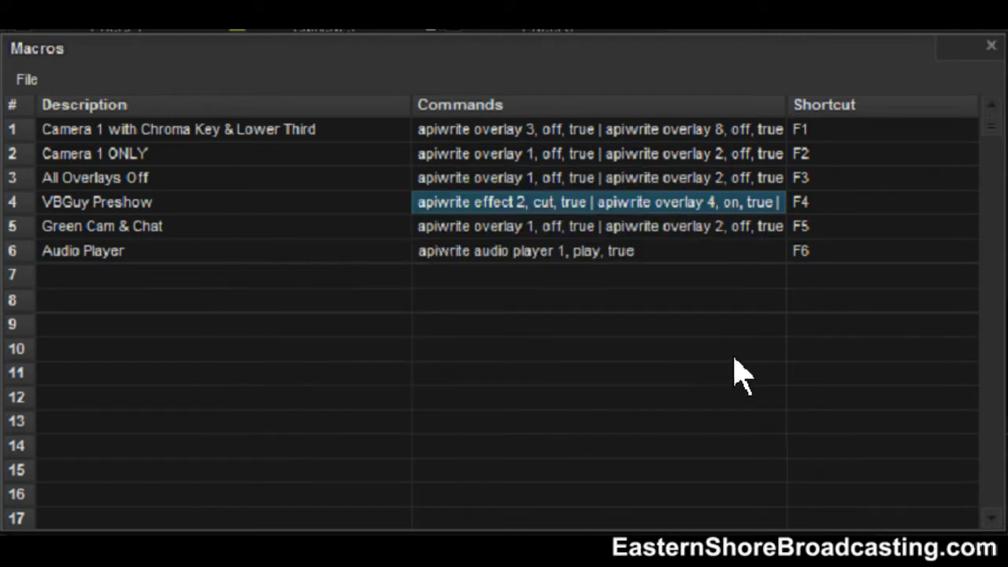